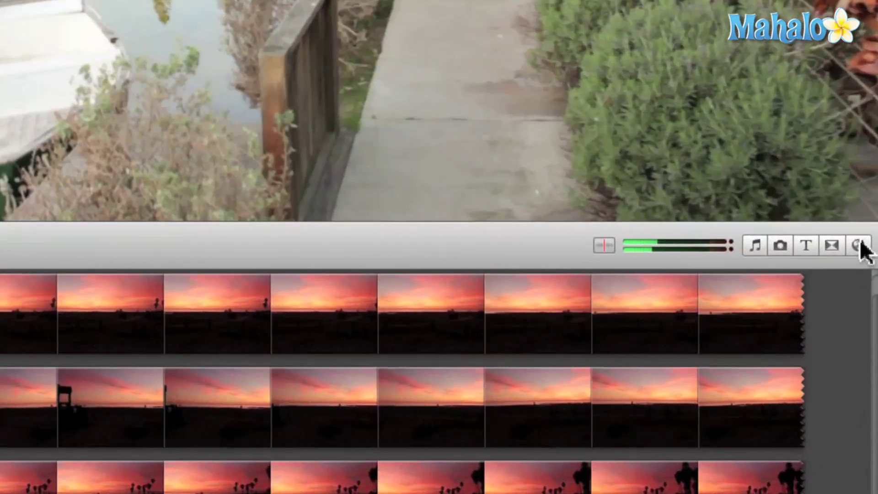
pyautogui.click(859, 246)
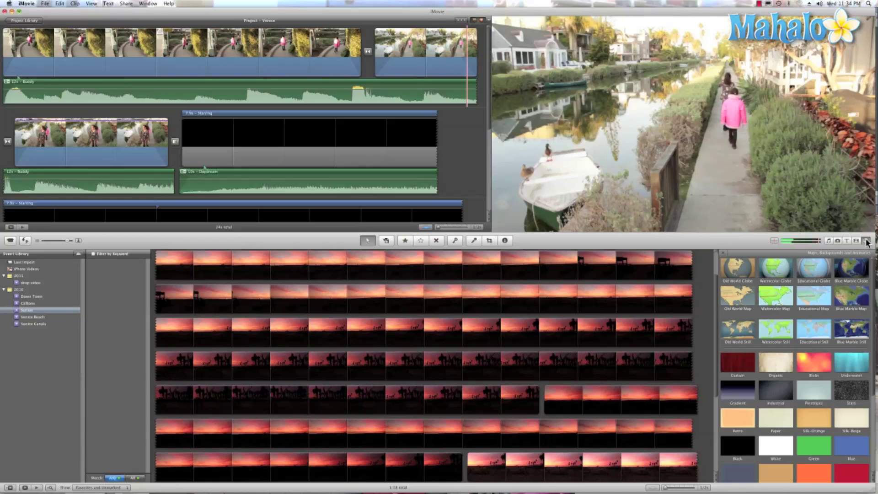
pyautogui.click(867, 242)
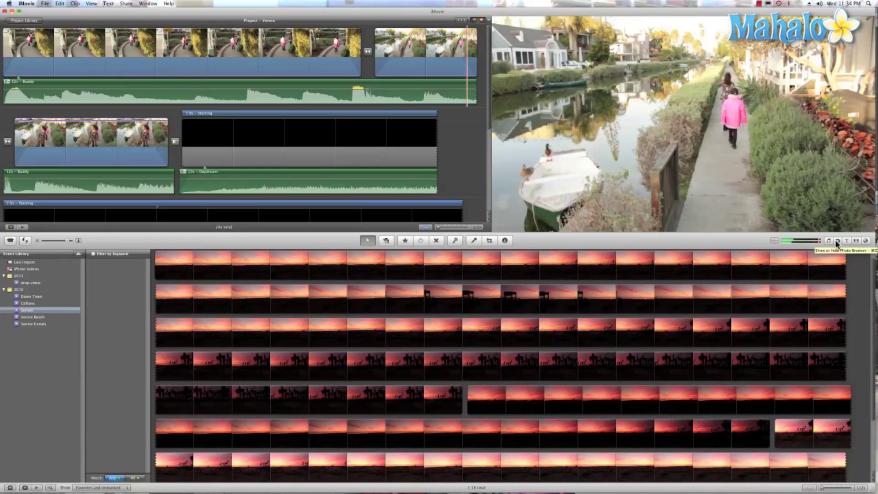
pyautogui.click(867, 241)
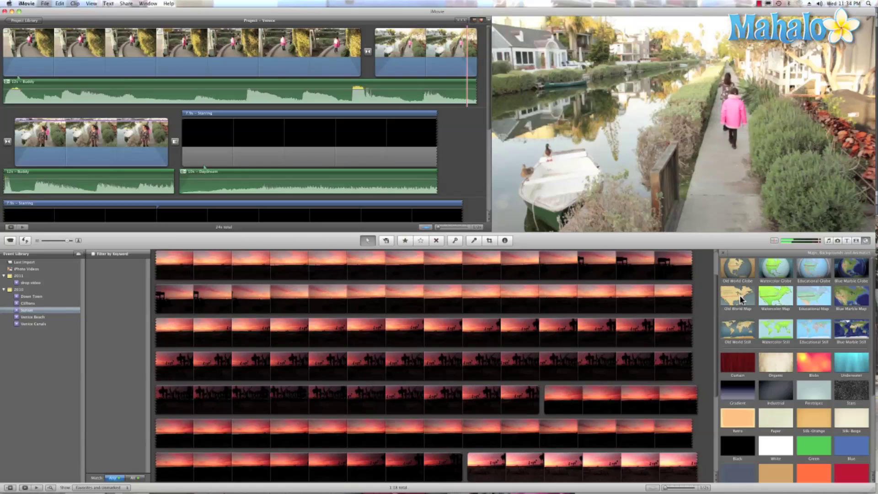
# - Drag the Old World Map animation to the very start of the Venice project timeline
pyautogui.moveTo(741, 299); pyautogui.dragTo(6, 69)
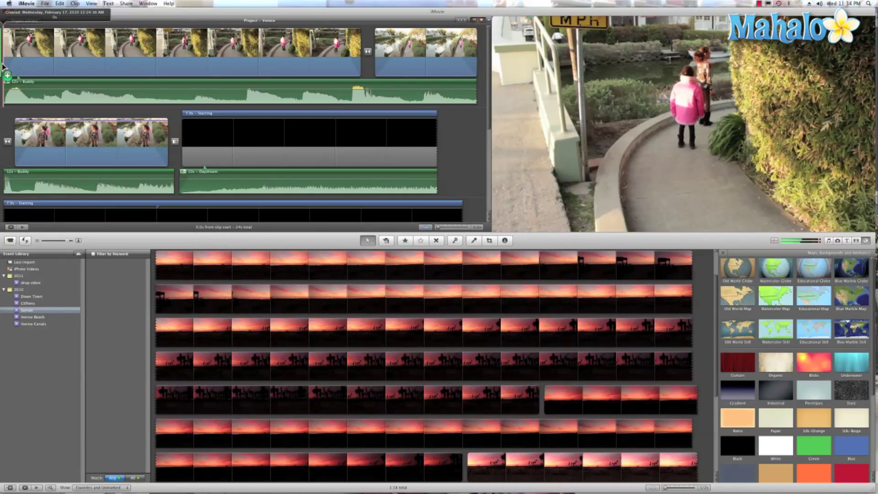
pyautogui.moveTo(6, 69); pyautogui.dragTo(7, 74)
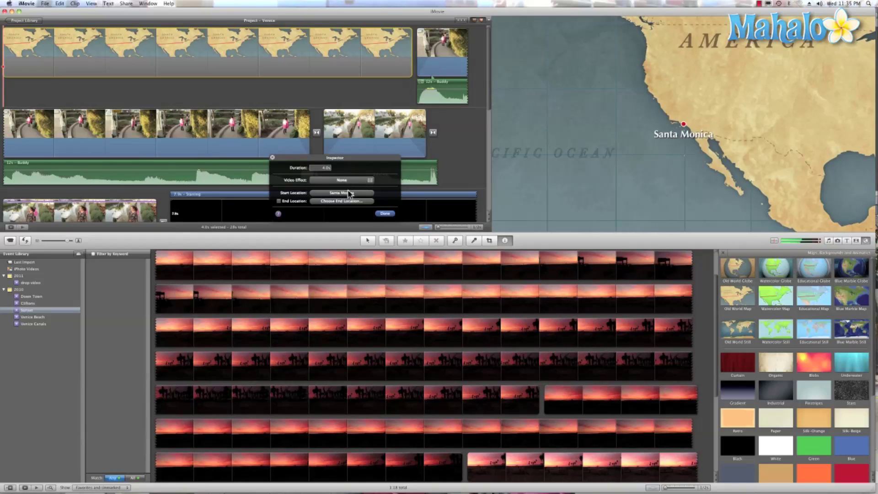
# - Change the map's start location from Santa Monica to Venice, California, U.S.A
pyautogui.click(348, 194)
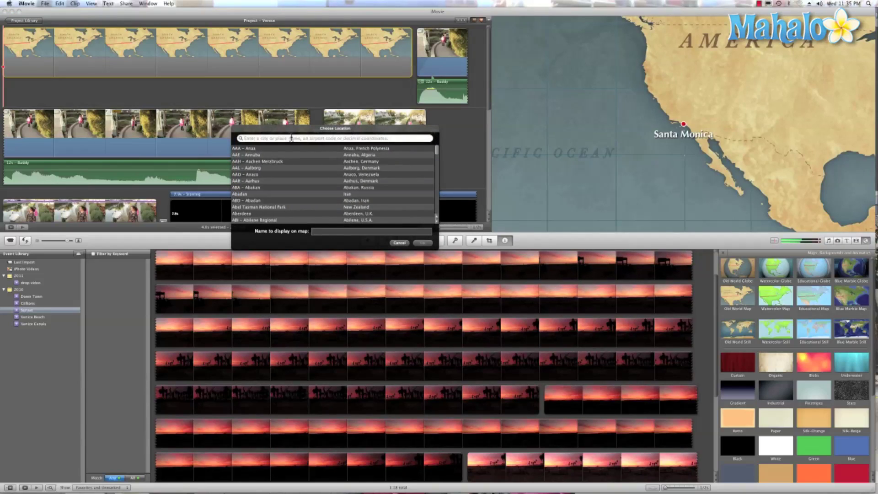
pyautogui.write('venice')
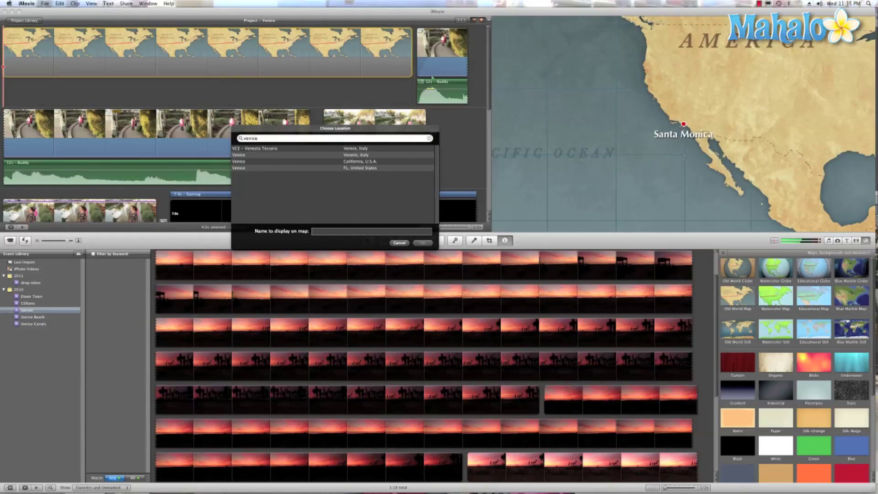
pyautogui.click(291, 161)
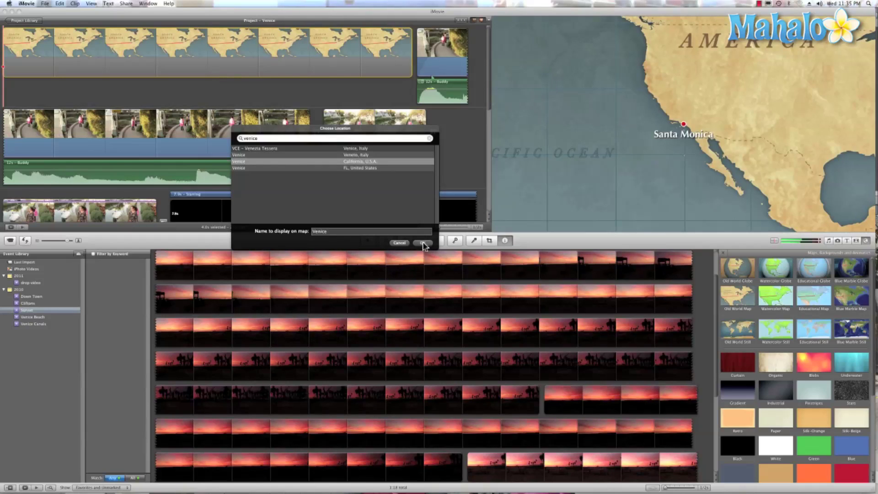
# - Confirm Venice as the start location, close the map settings, and preview the map clip
pyautogui.click(423, 245)
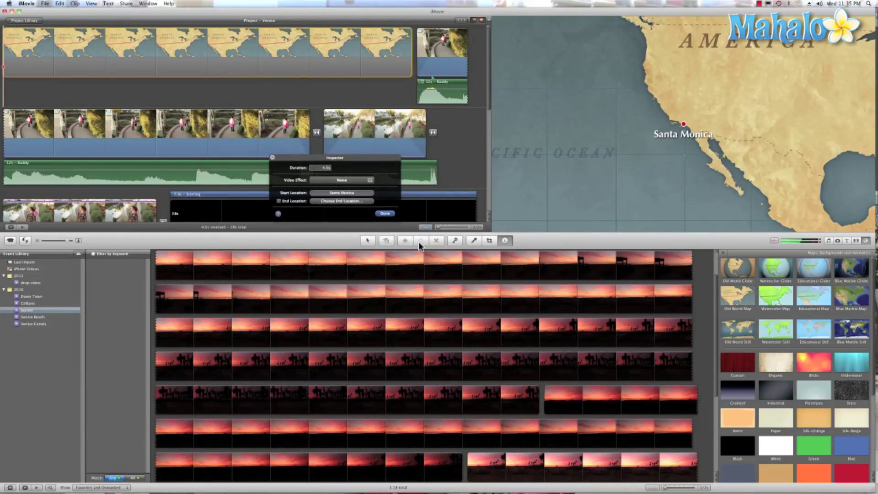
pyautogui.click(386, 213)
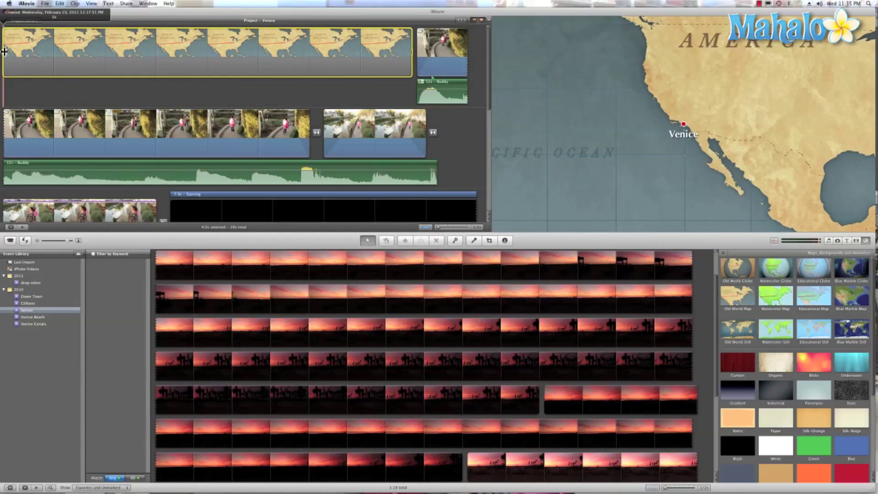
pyautogui.press('space')
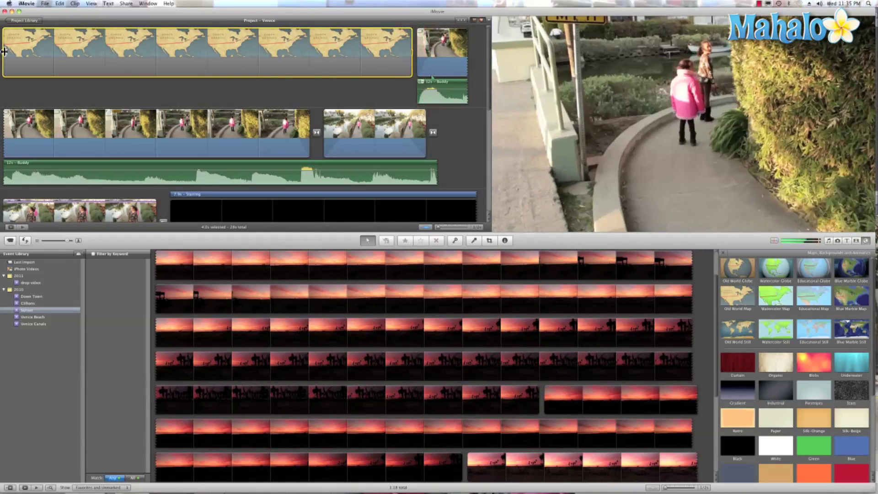
pyautogui.click(5, 75)
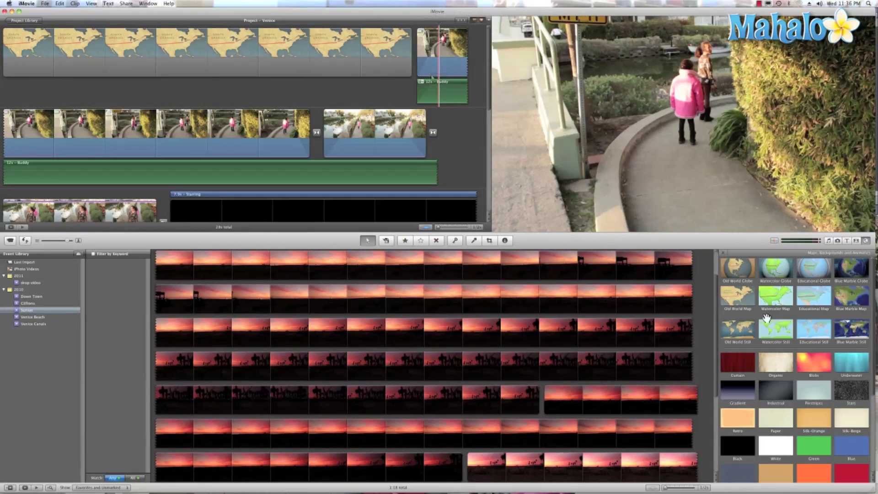
# - Insert a Cross Zoom transition between the map and canal clips, then play it back
pyautogui.click(855, 241)
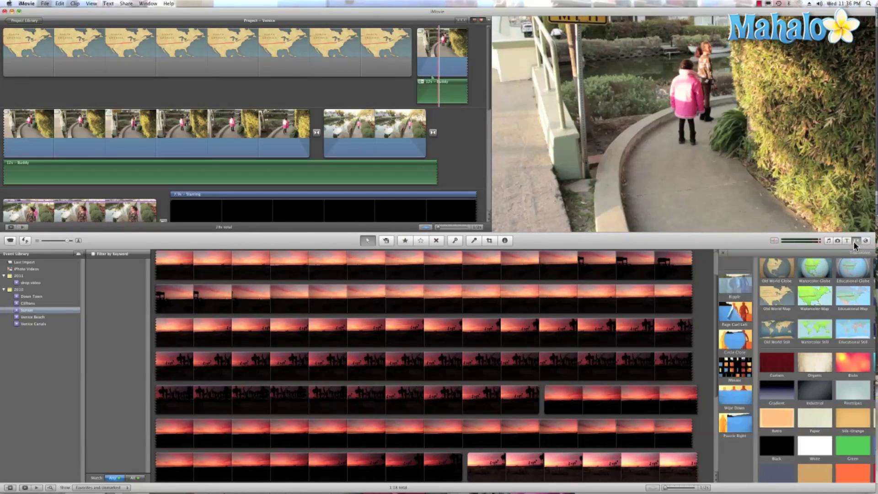
pyautogui.moveTo(783, 284); pyautogui.dragTo(419, 80)
pyautogui.click(417, 80)
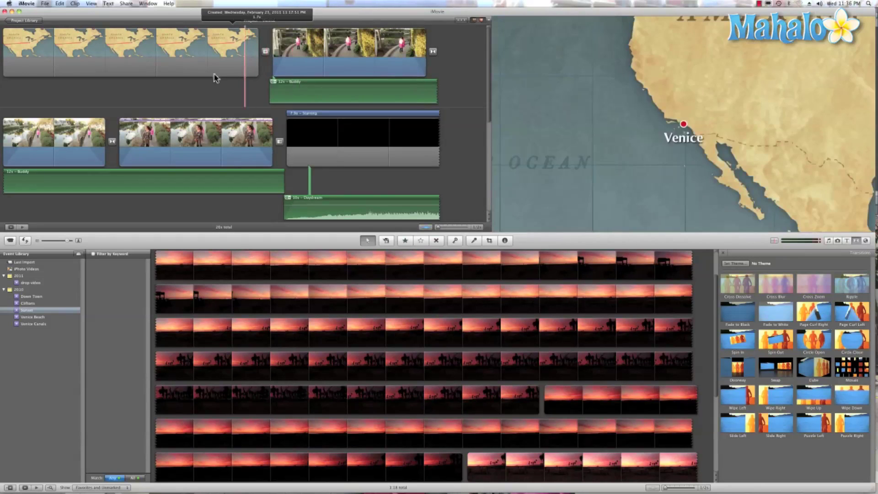
pyautogui.press('space')
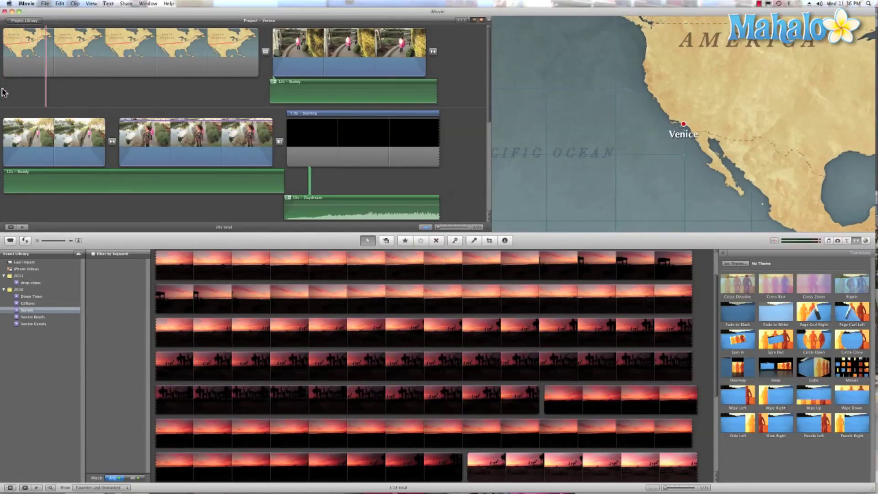